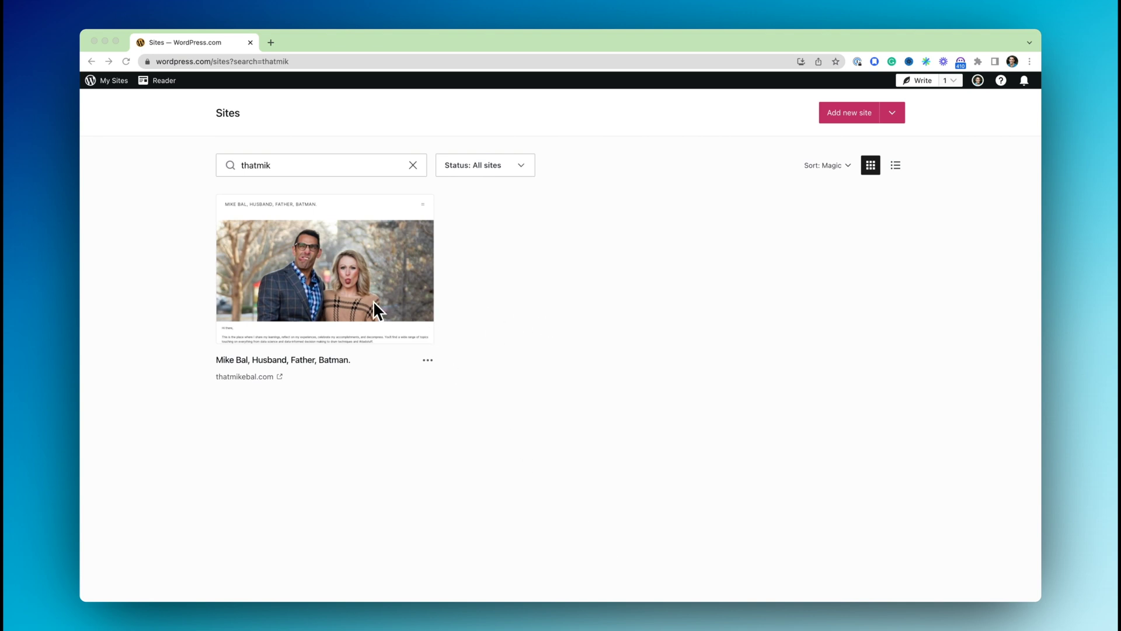
# Switch back to the WordPress.com Sites page to find the thatmikebal.com site
pyautogui.press('super+Tab')
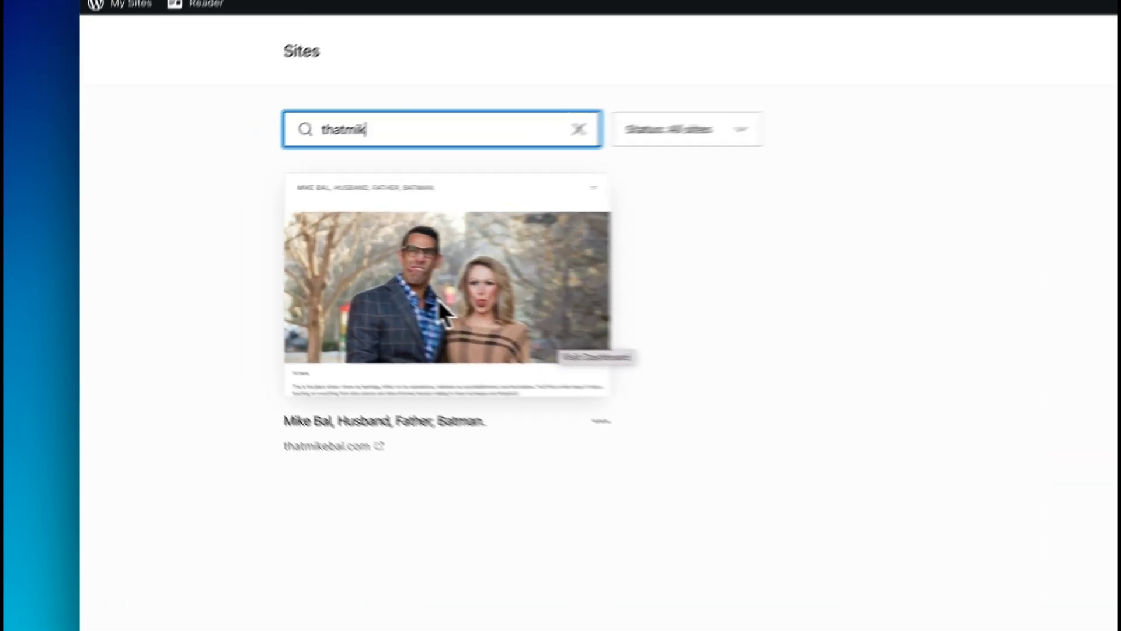
# Enter the thatmikebal.com dashboard, go to its Domains list and reveal the domain's options menu
pyautogui.click(544, 316)
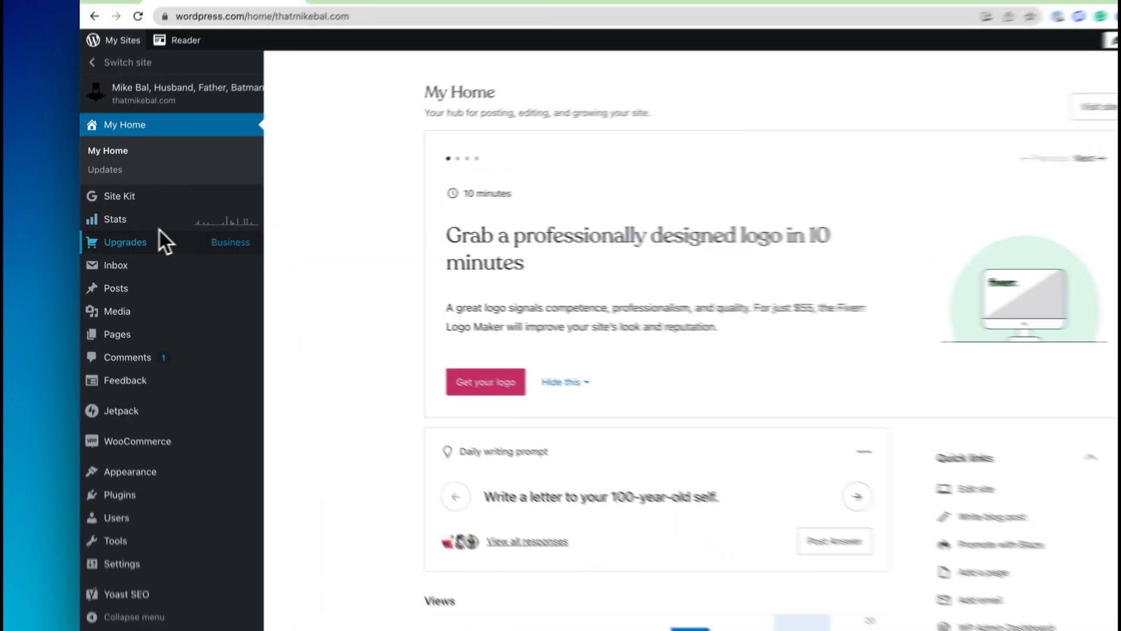
pyautogui.moveTo(131, 274)
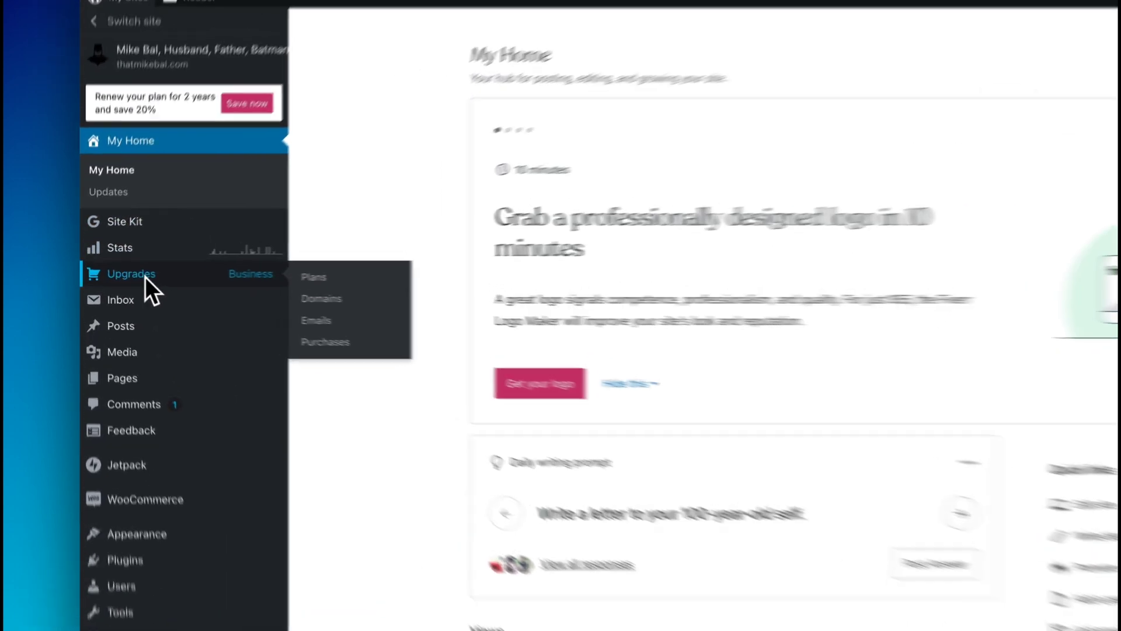
pyautogui.click(418, 314)
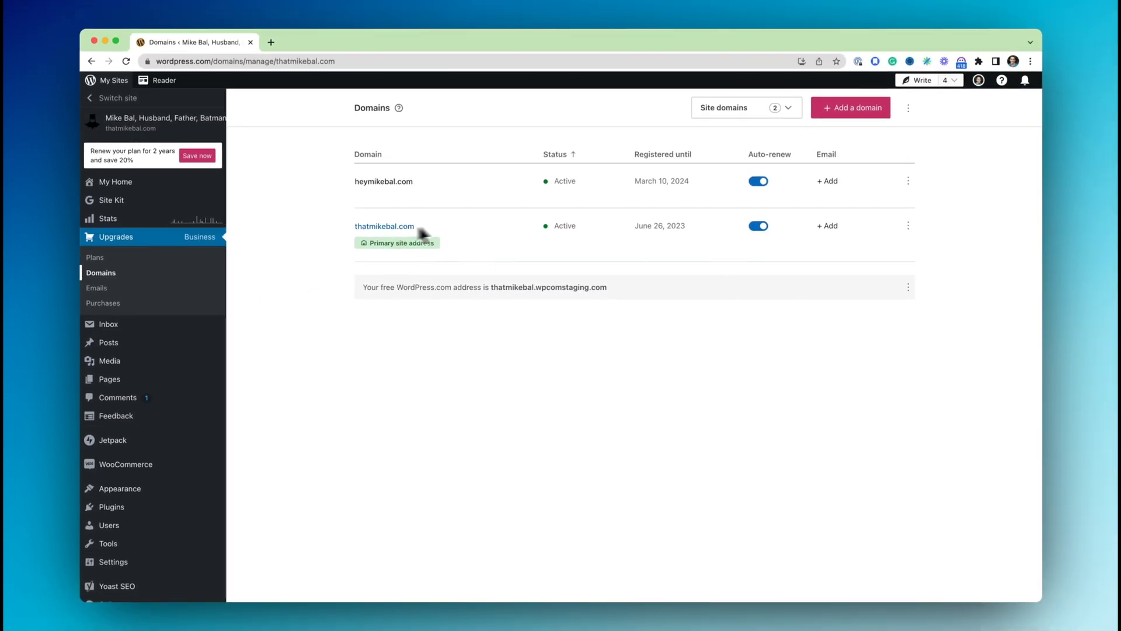
pyautogui.click(909, 229)
# View thatmikebal.com settings, reach the full DNS Records page and start adding a record
pyautogui.click(912, 247)
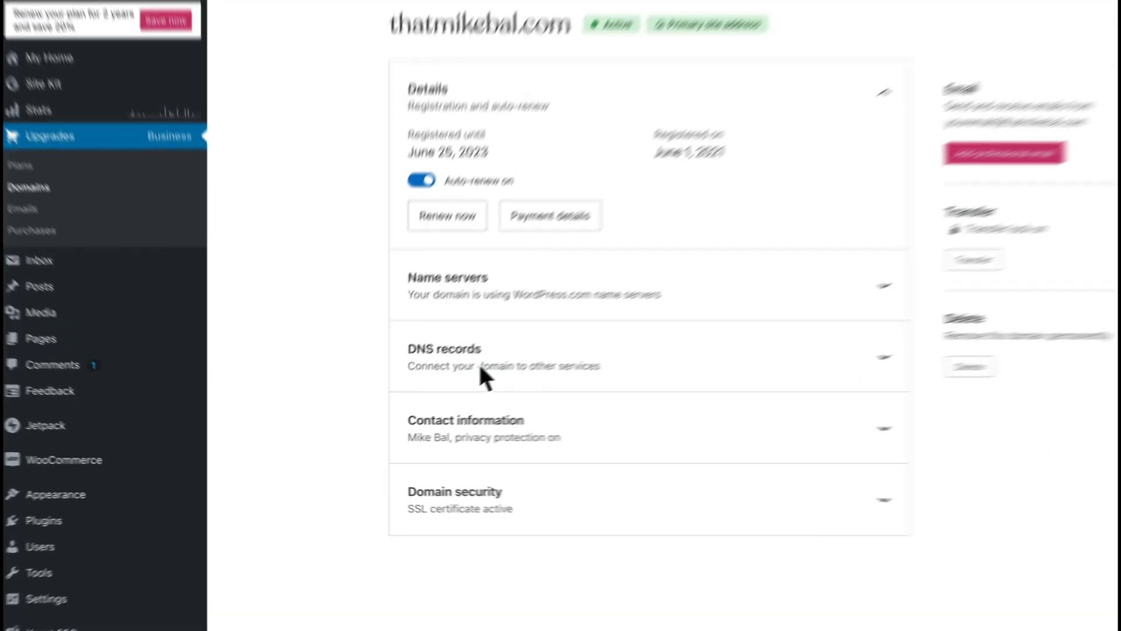
pyautogui.click(418, 399)
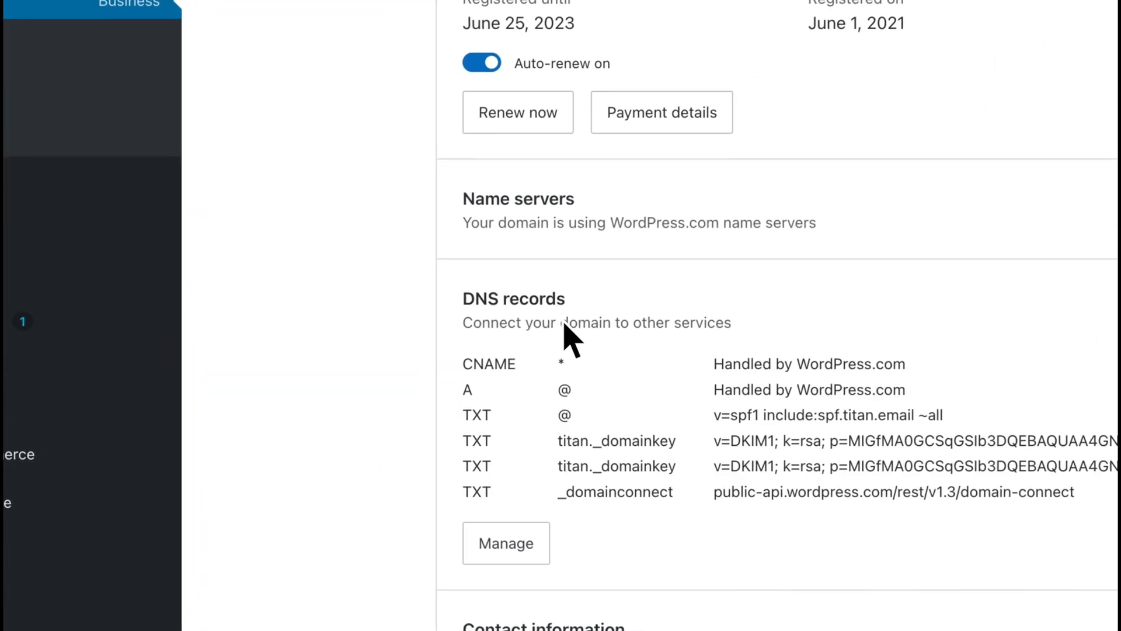
pyautogui.click(561, 464)
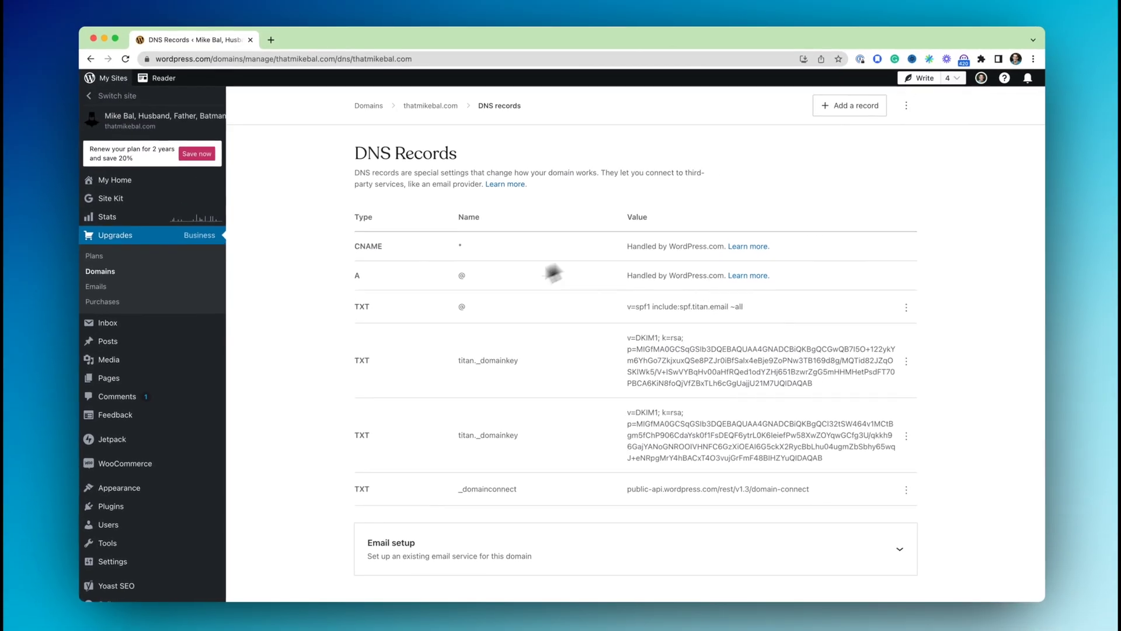
pyautogui.click(858, 115)
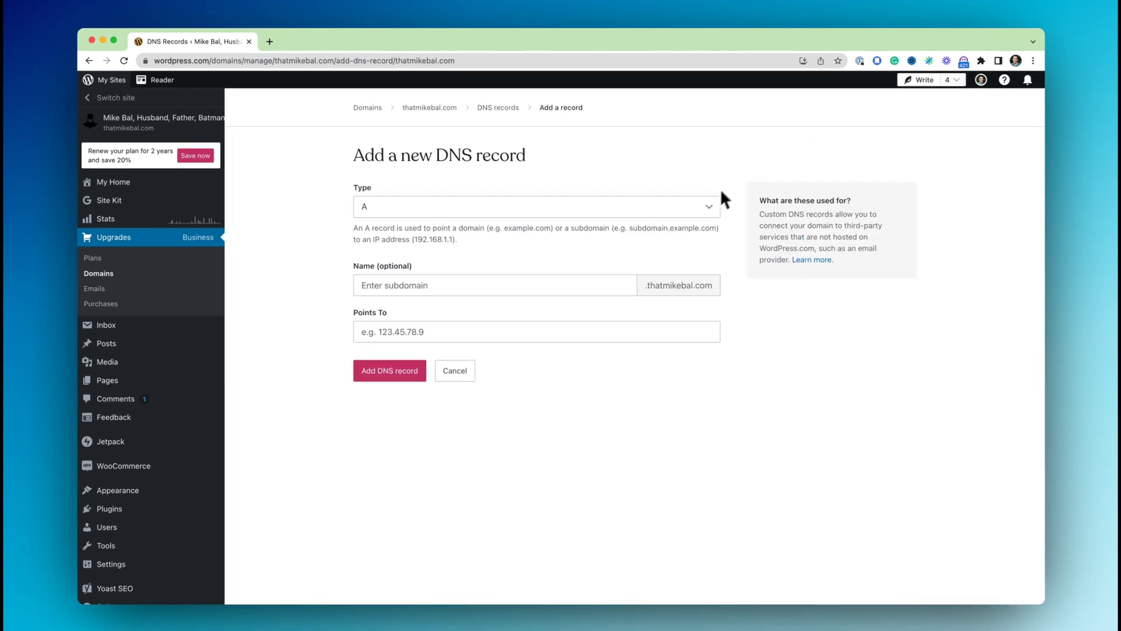
# Choose TXT as the new record's type and move into its Name field
pyautogui.click(714, 206)
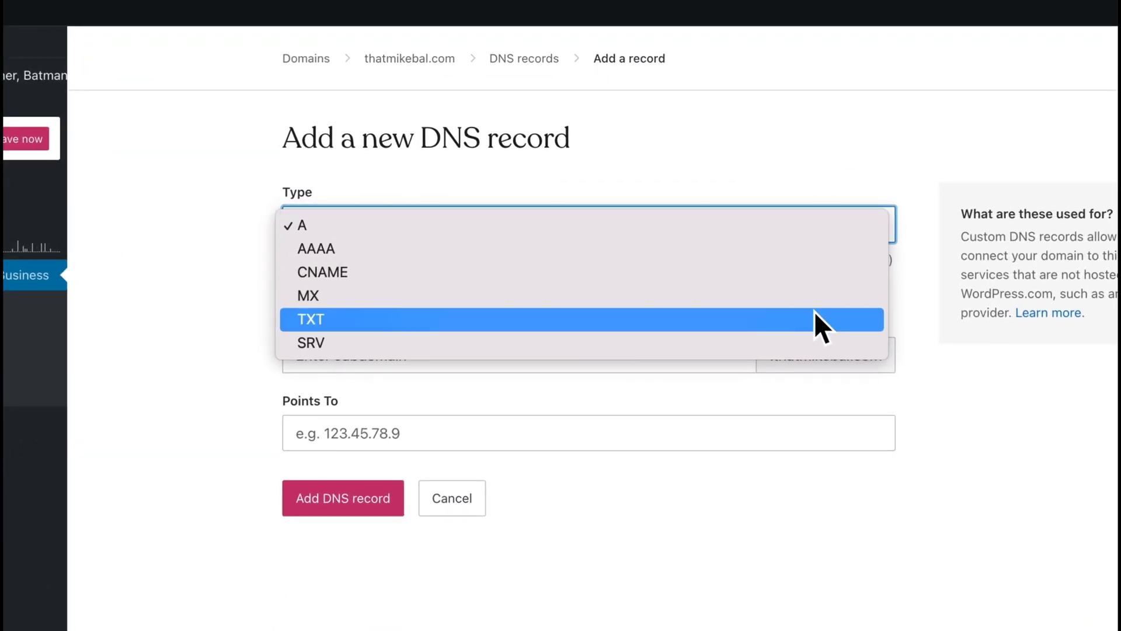
pyautogui.click(815, 318)
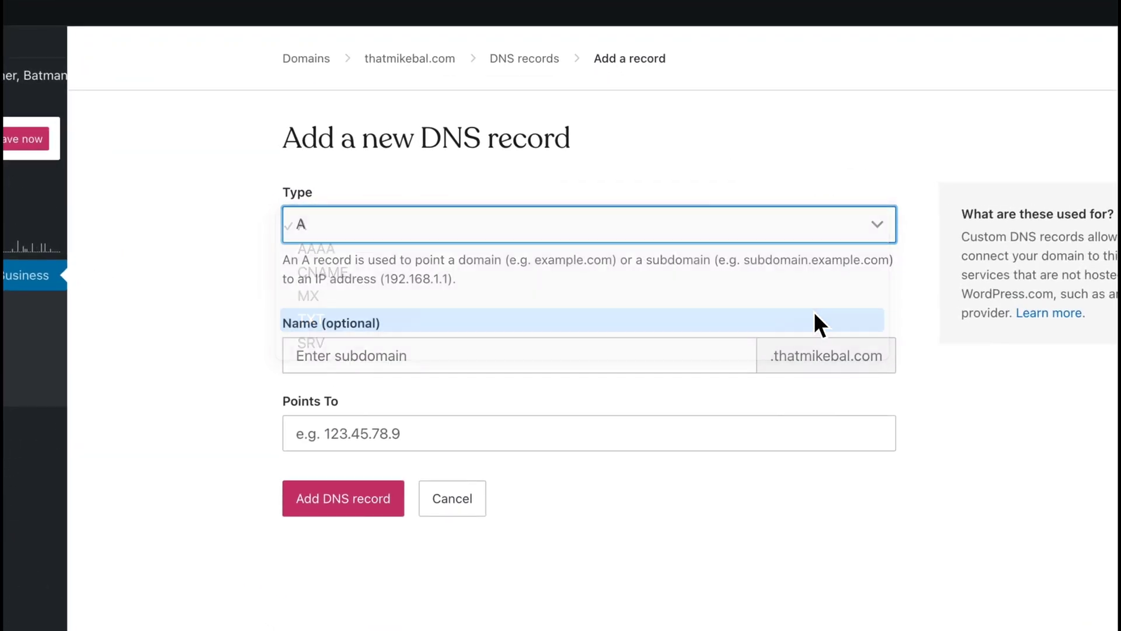
pyautogui.click(568, 361)
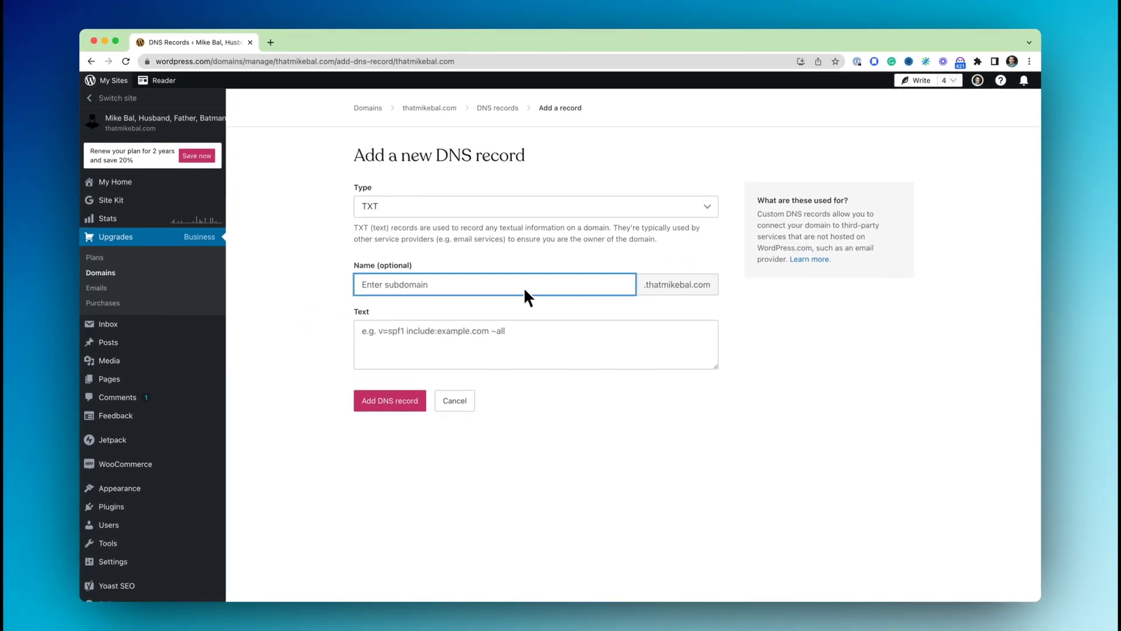
pyautogui.write('_')
pyautogui.write('at')
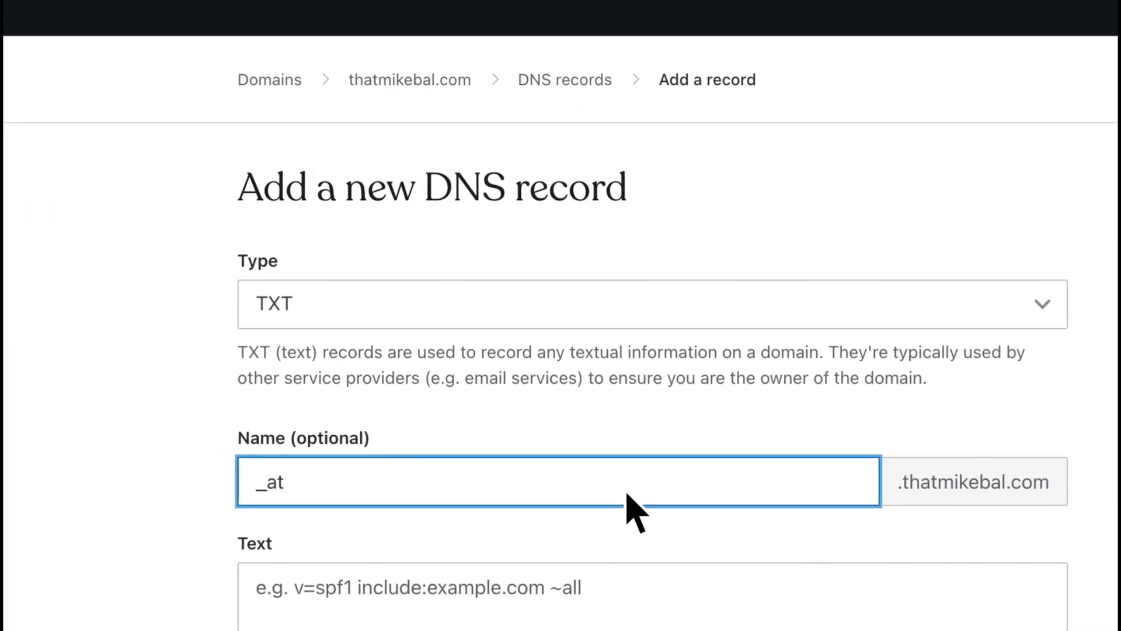
pyautogui.write('proto')
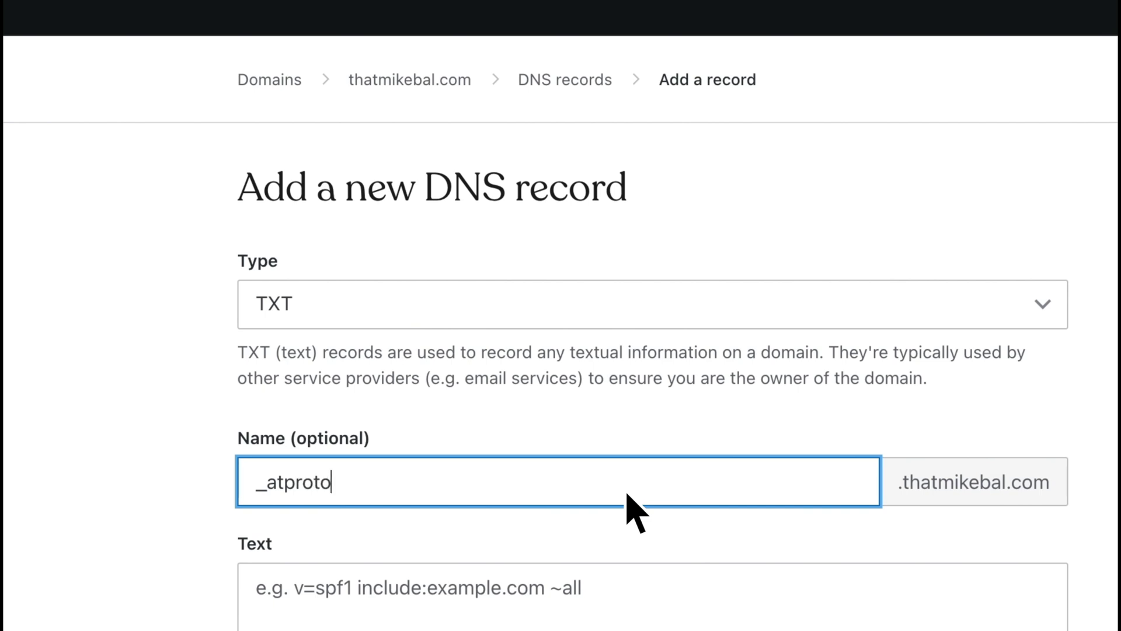
pyautogui.write('.tha')
pyautogui.write('tmi')
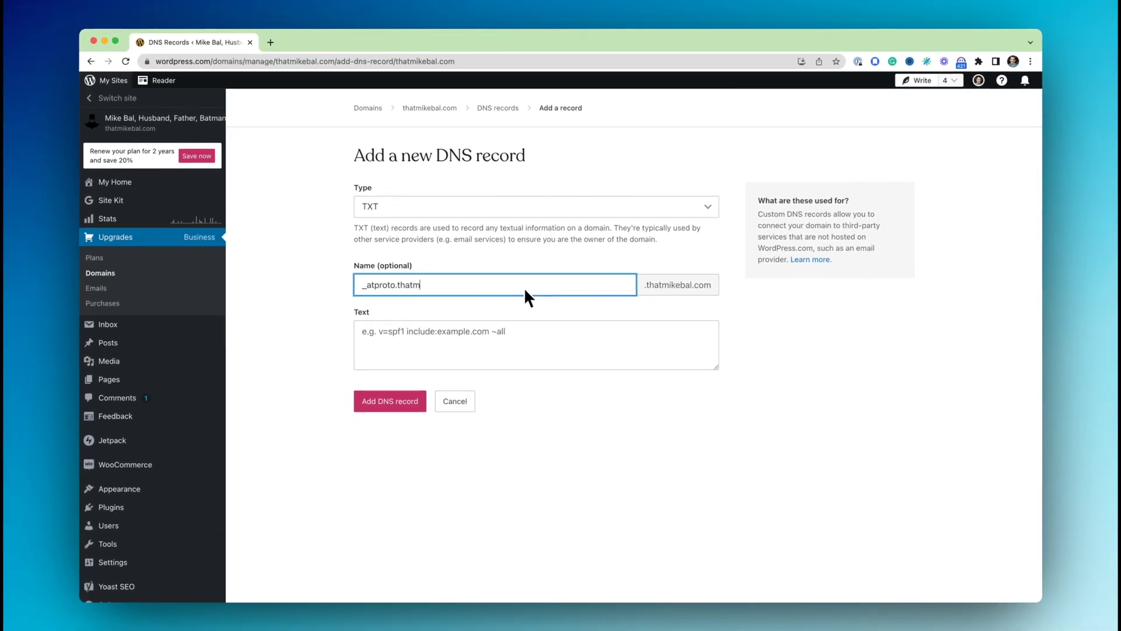
pyautogui.write('kebal.com')
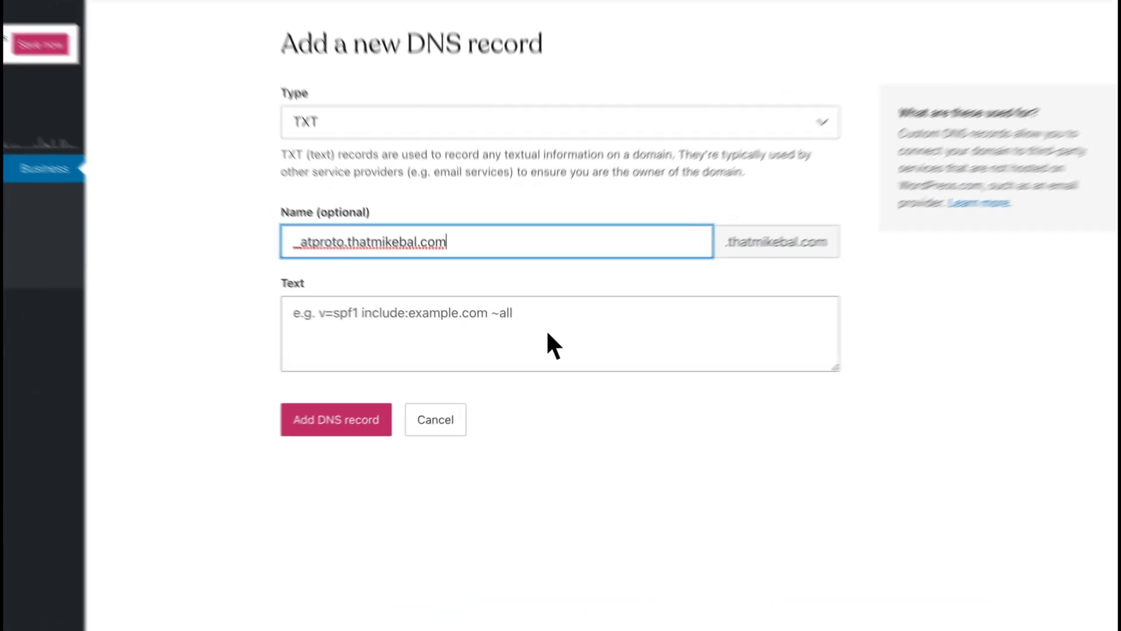
# After naming the record _atproto.thatmikebal.com, move on to its Text value field
pyautogui.click(528, 346)
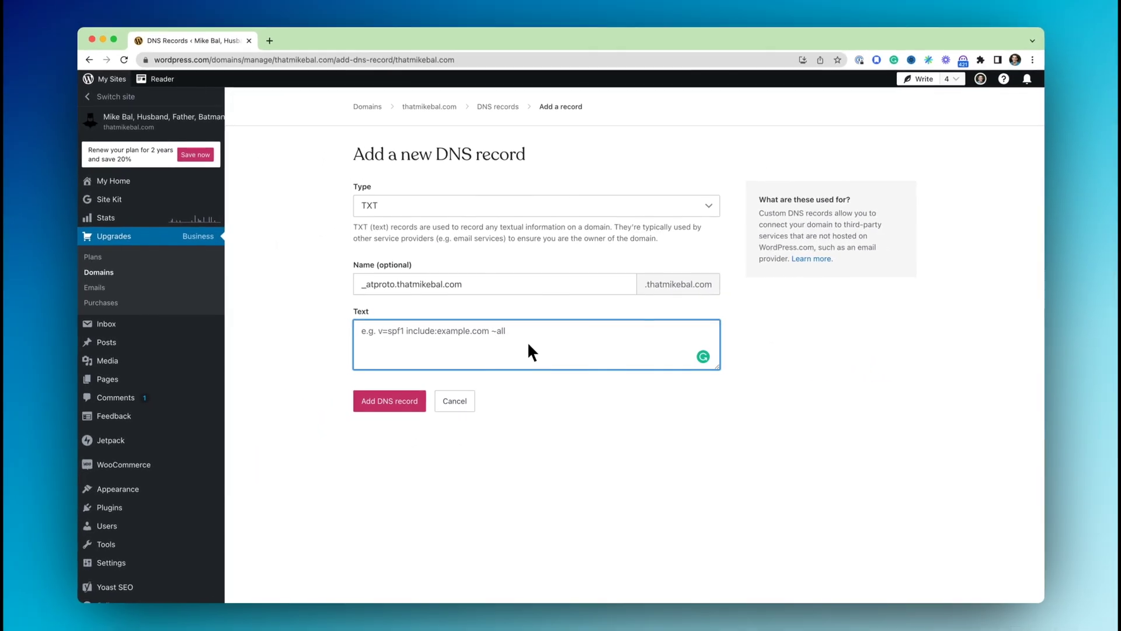
# Paste the did=did:plc value and add the _atproto TXT record to the domain's DNS
pyautogui.write('did=did:plc:mdg3j6qpml4li23m2oebwj6i')
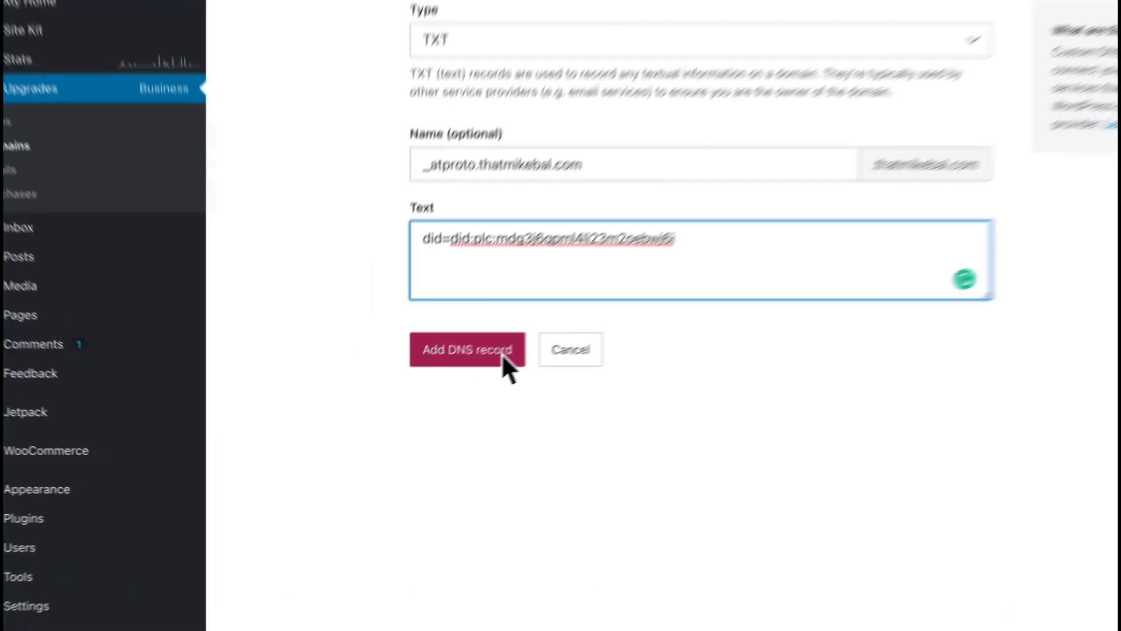
pyautogui.click(411, 405)
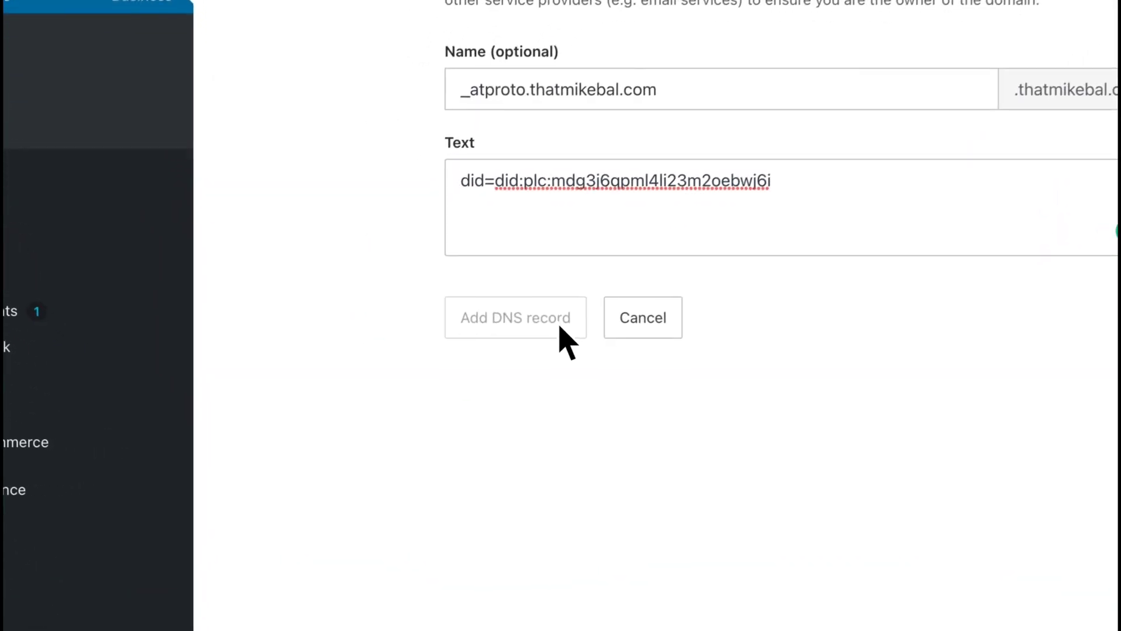